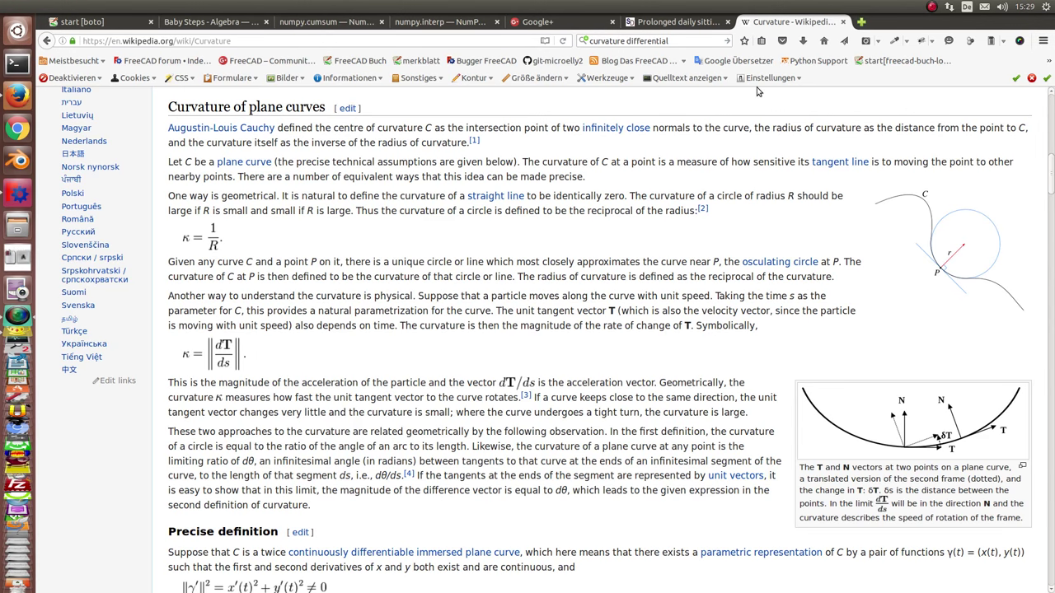
Highlight the Wikipedia passage defining curvature as the reciprocal of the radius, then switch to FreeCAD
mouse_move(167, 195)
left_mouse_down()
mouse_move(753, 262)
mouse_move(834, 281)
left_mouse_up()
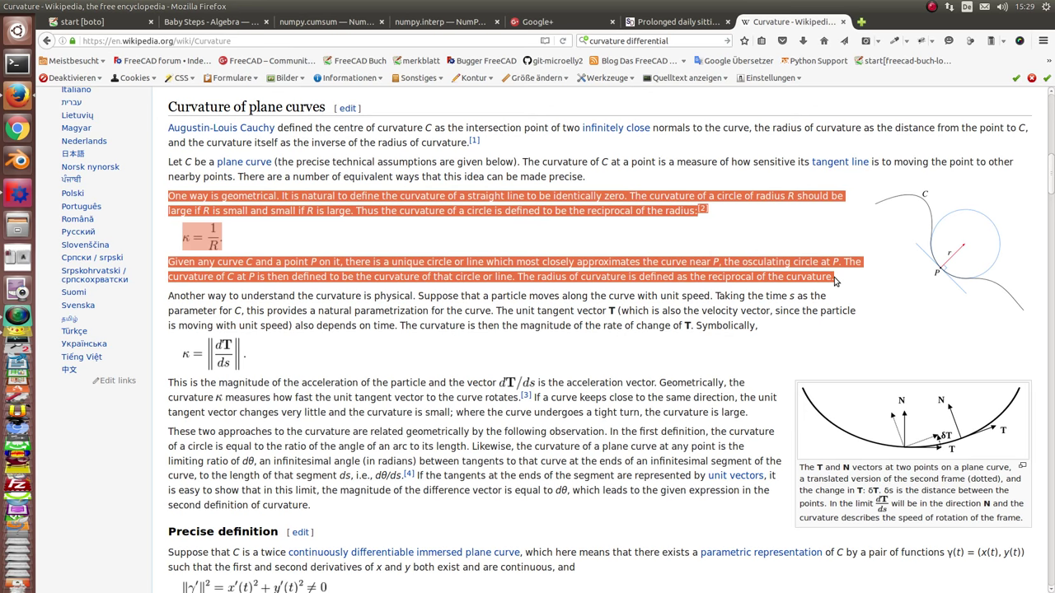
mouse_move(13, 198)
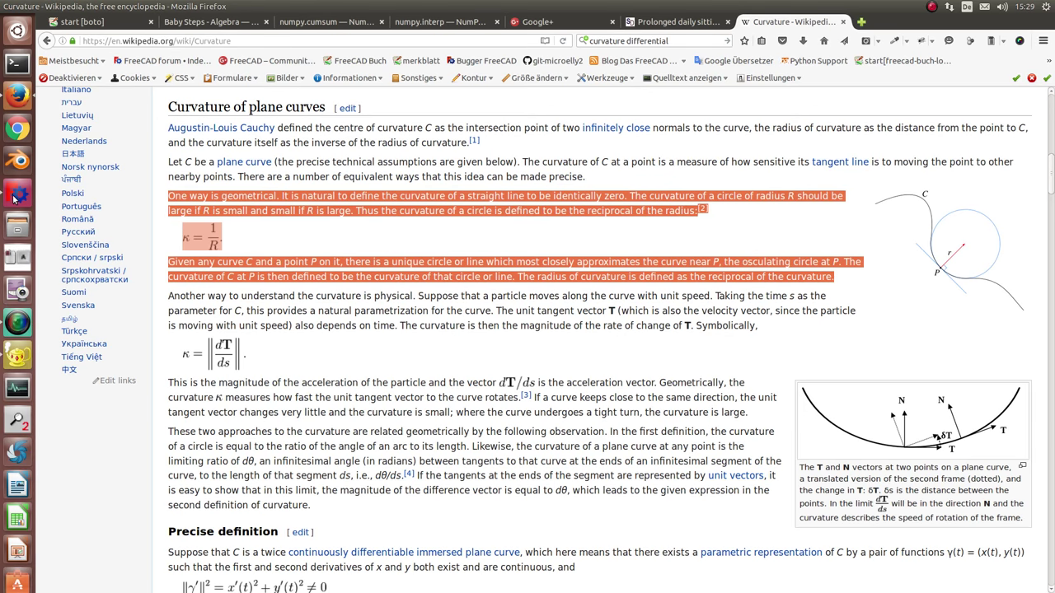
left_click(13, 195)
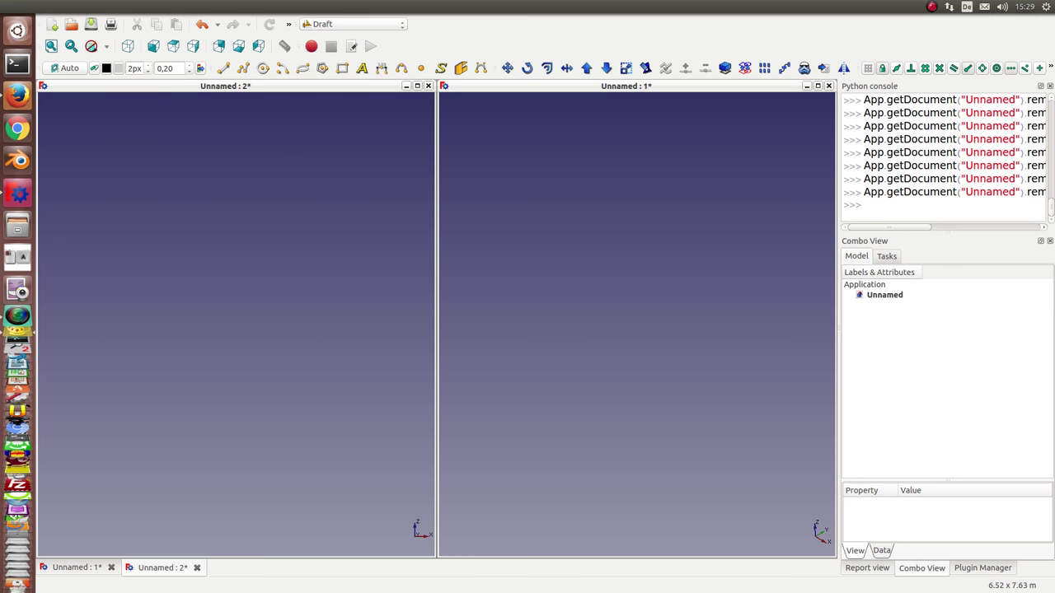
Run the pasted genmodel scripts in the Python console to build the ellipse and linear-radius eggs
left_click(904, 202)
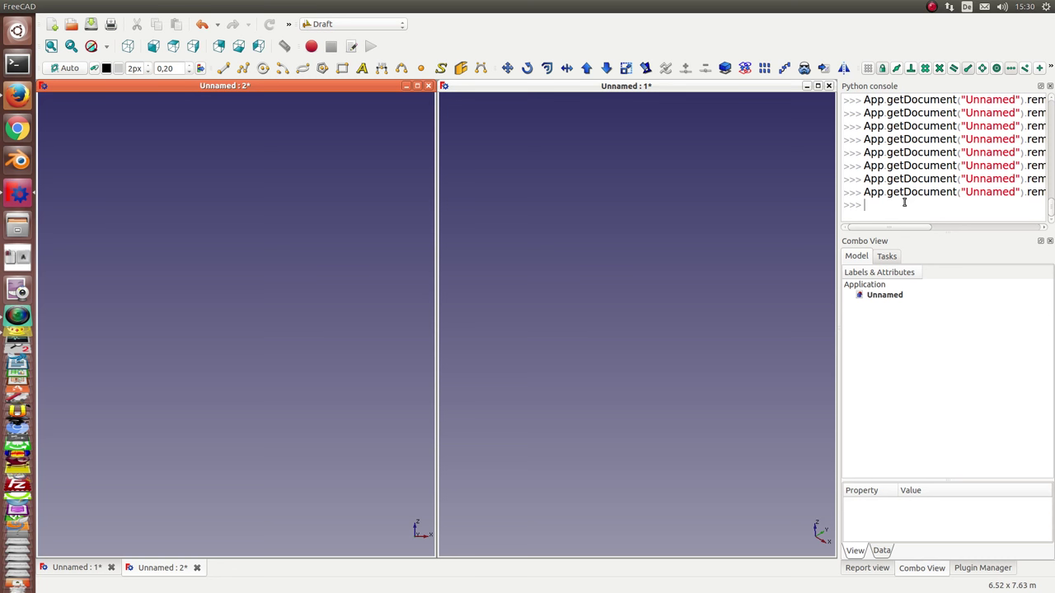
key("ctrl+v")
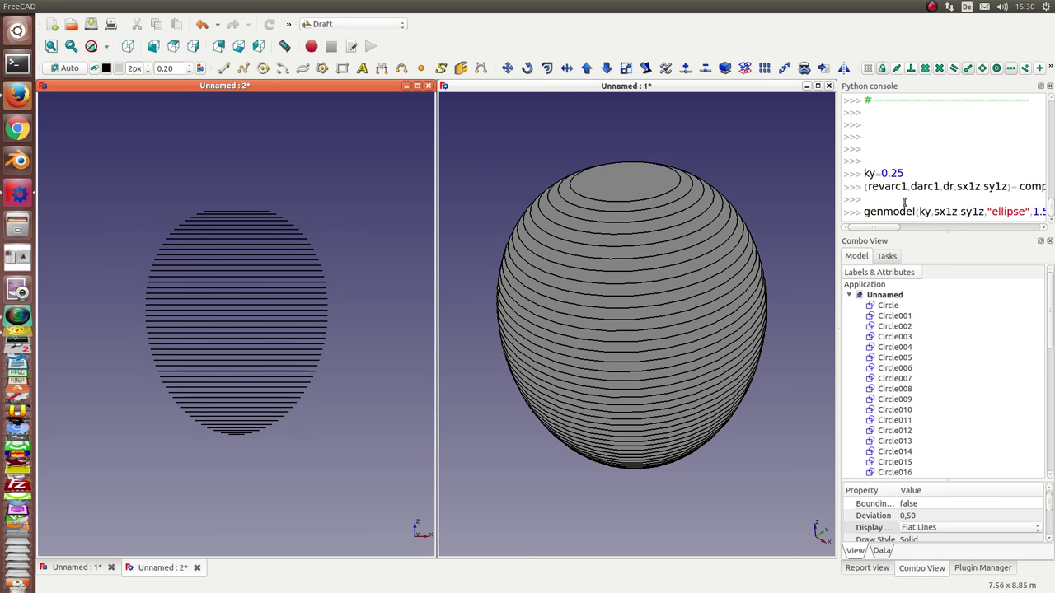
key("ctrl+v")
key("Return")
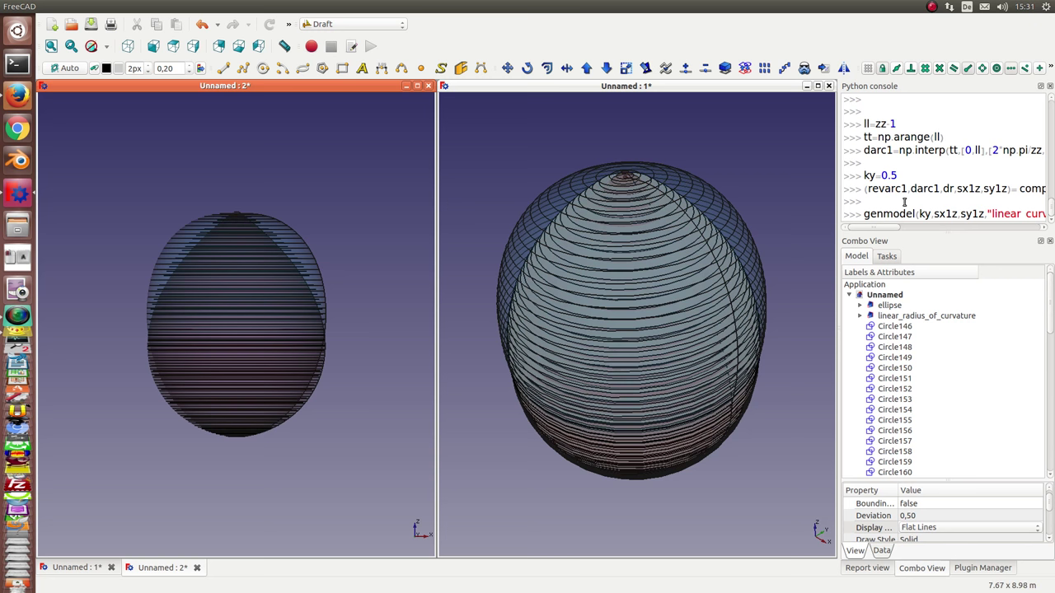
Run the kegelform code in the Python console to add the cone-shaped kegel egg
key("ctrl+v")
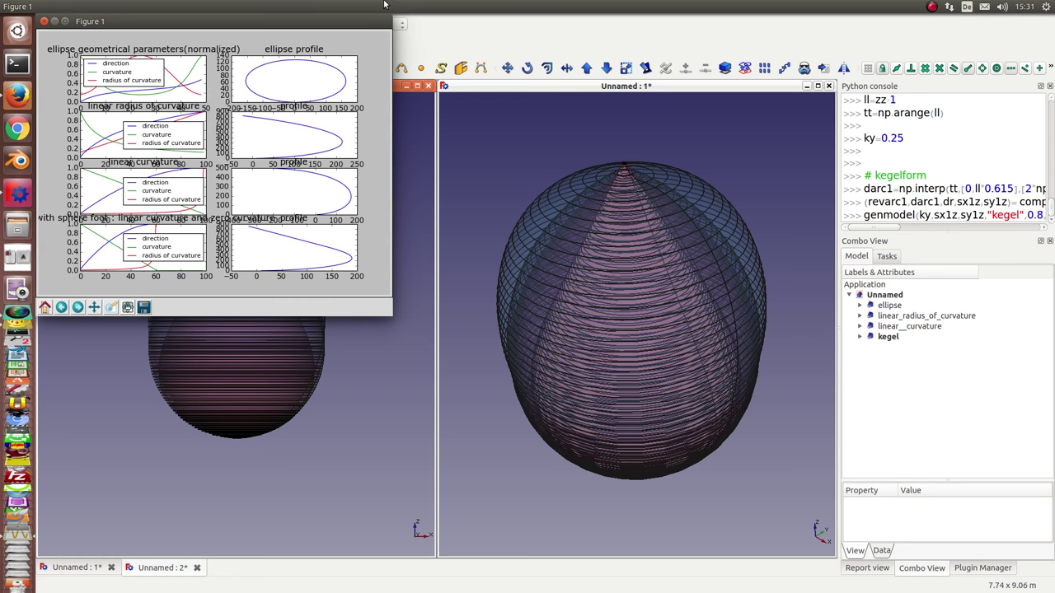
Maximize the Figure 1 curvature and profile plots, then close them to return to FreeCAD
double_click(211, 15)
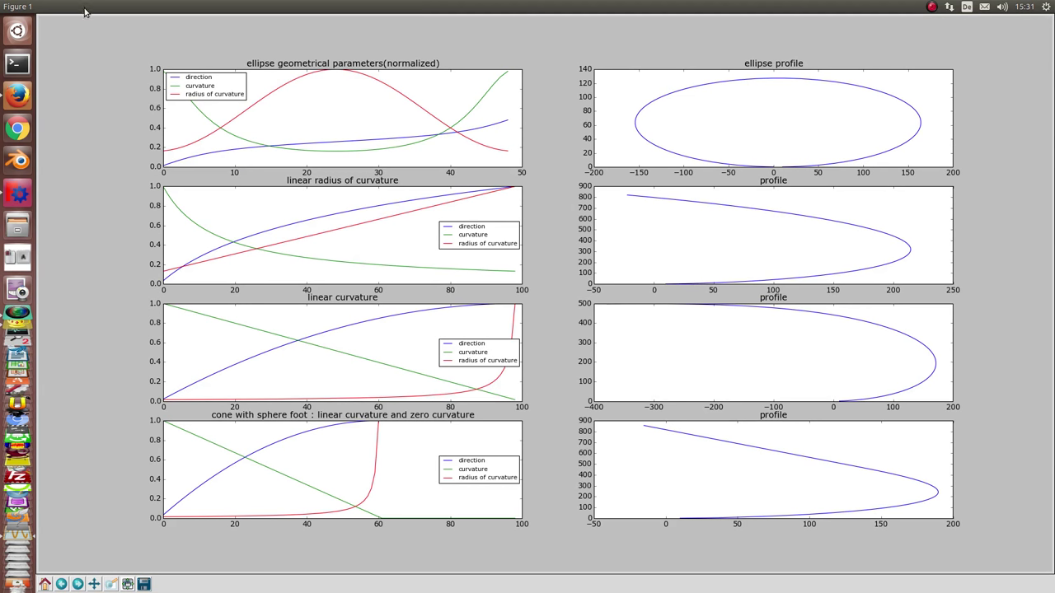
left_click(7, 6)
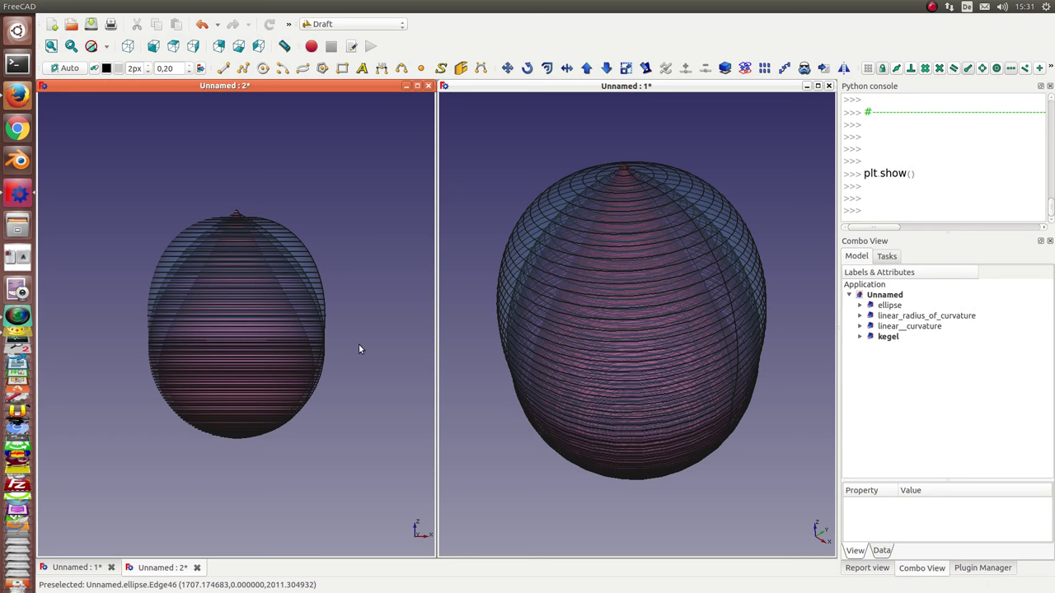
Hide the kegel cone and ellipse egg models in both views
scroll(359, 347, "up", 3)
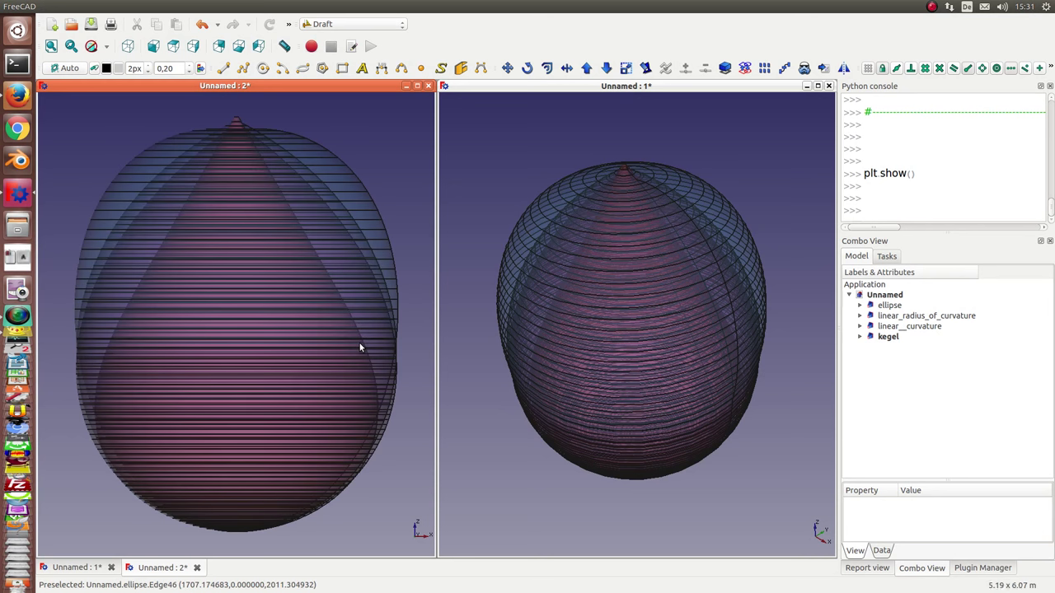
left_click(887, 338)
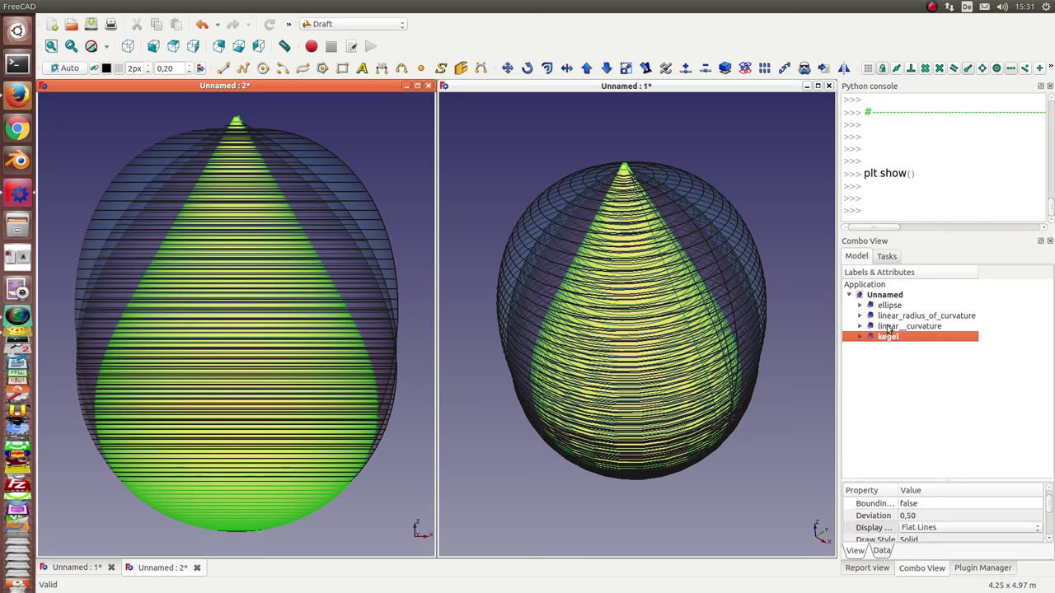
key("space")
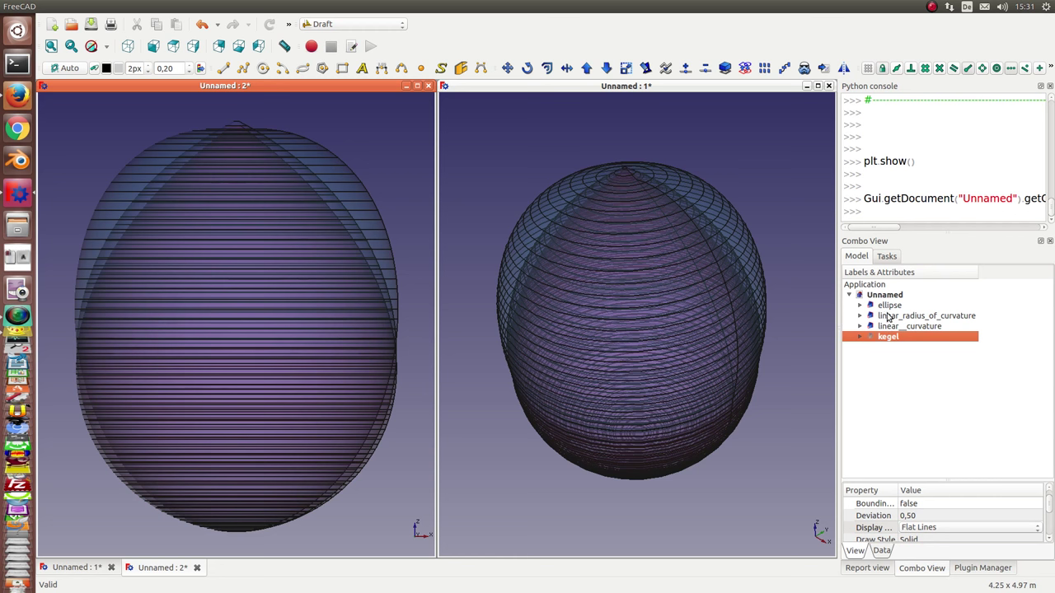
left_click(889, 305)
key("space")
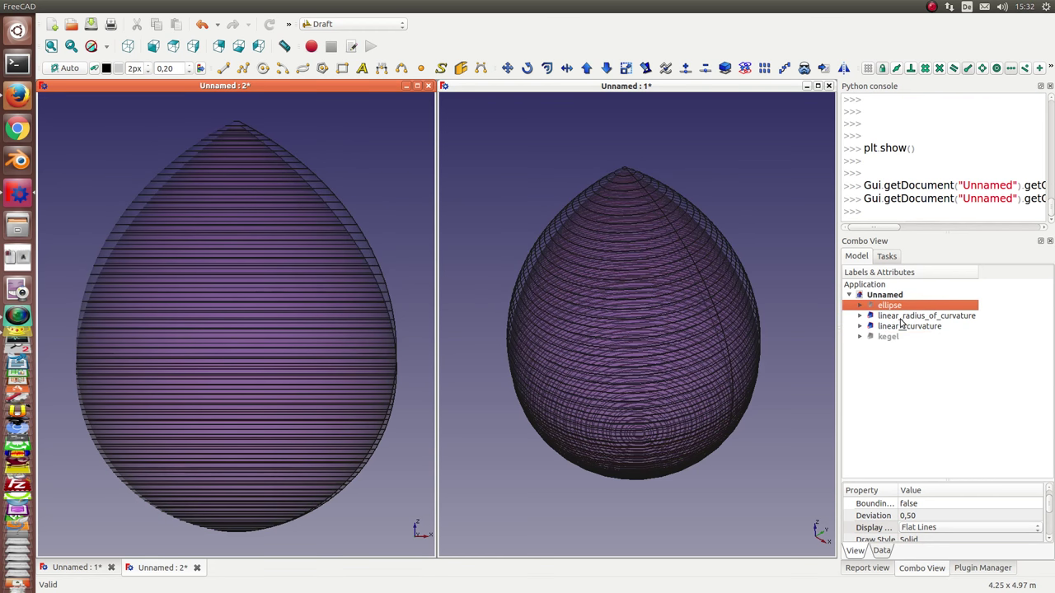
Compare the linear_radius_of_curvature and linear curvature eggs by selecting each in turn
left_click(899, 320)
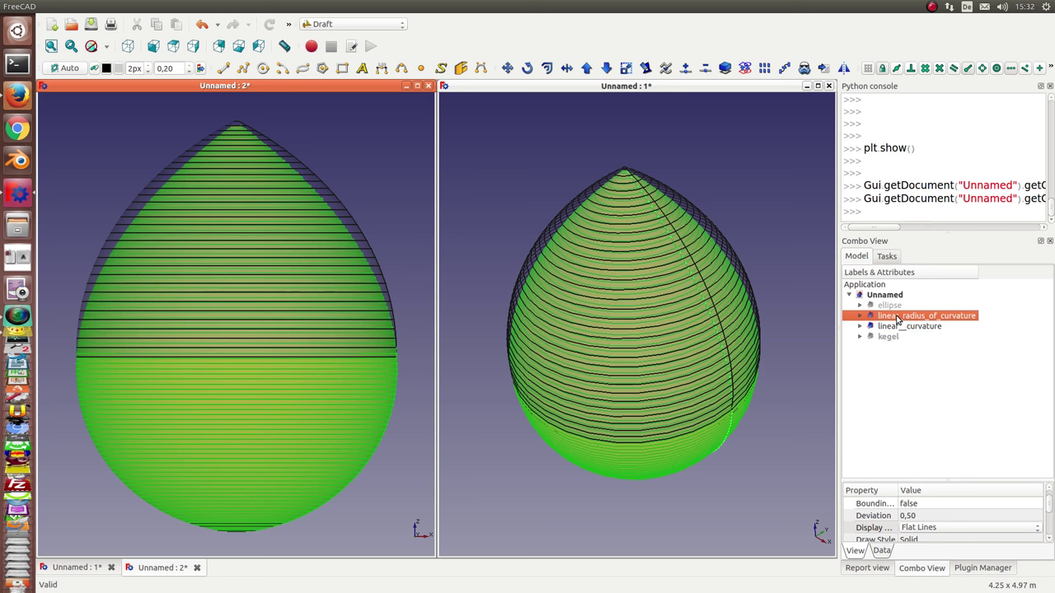
left_click(897, 328)
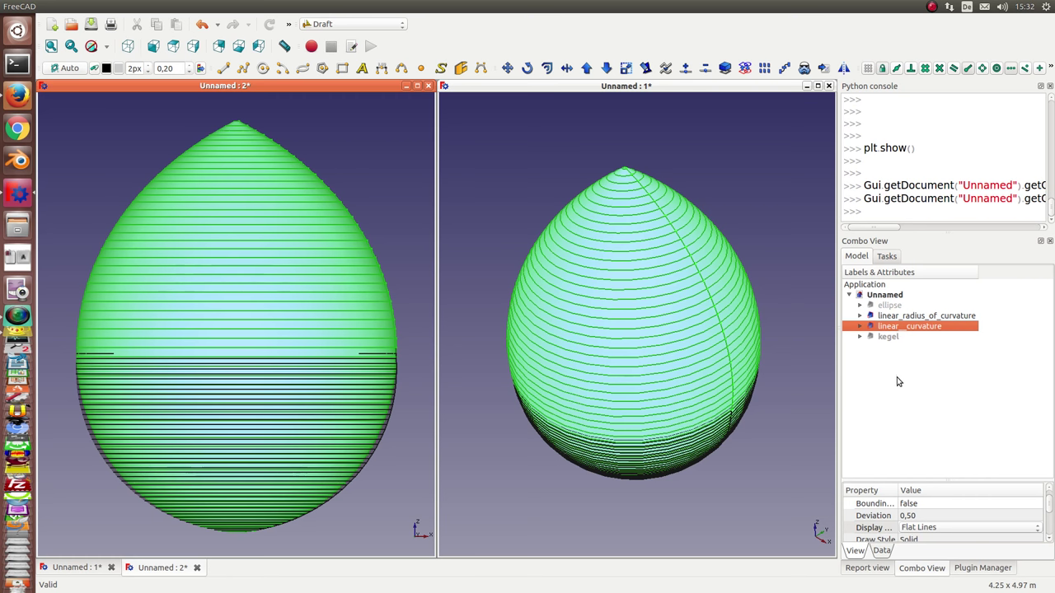
left_click(880, 317)
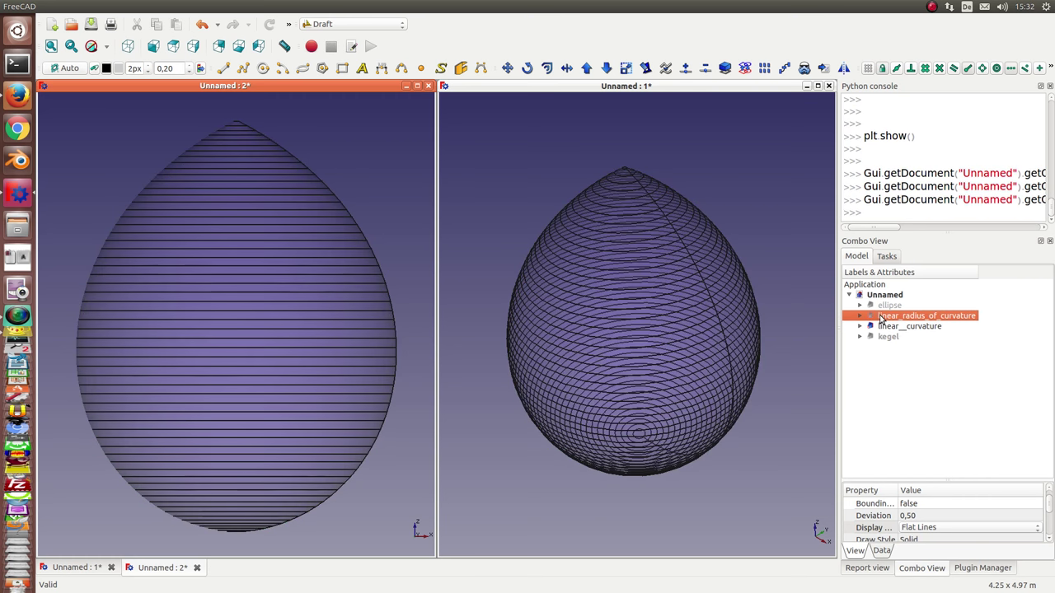
left_click(898, 327)
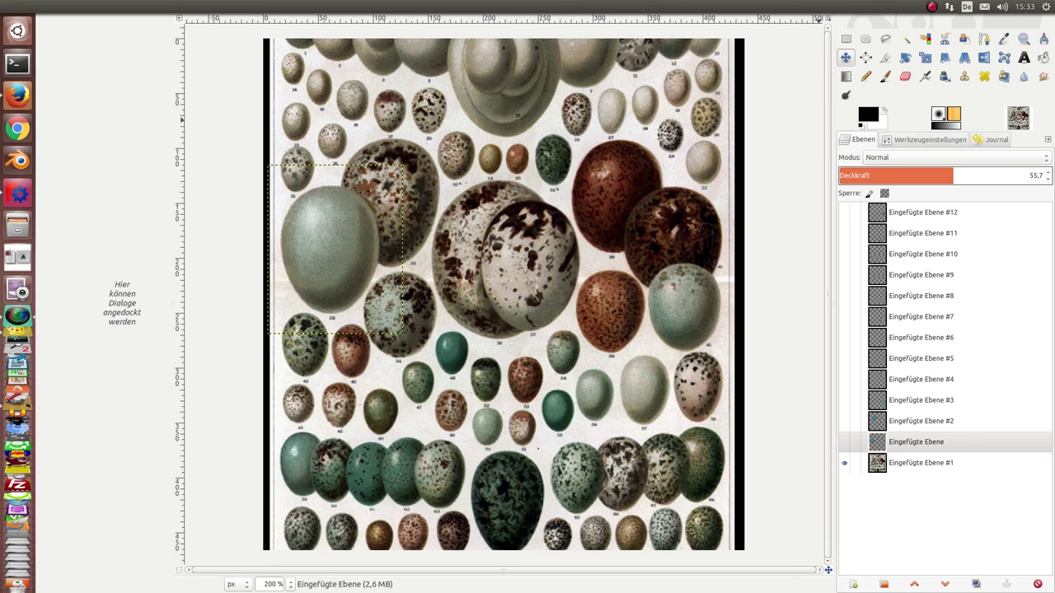
Show the egg overlays on pasted layers Eingefügte Ebene through #7
left_click(911, 444)
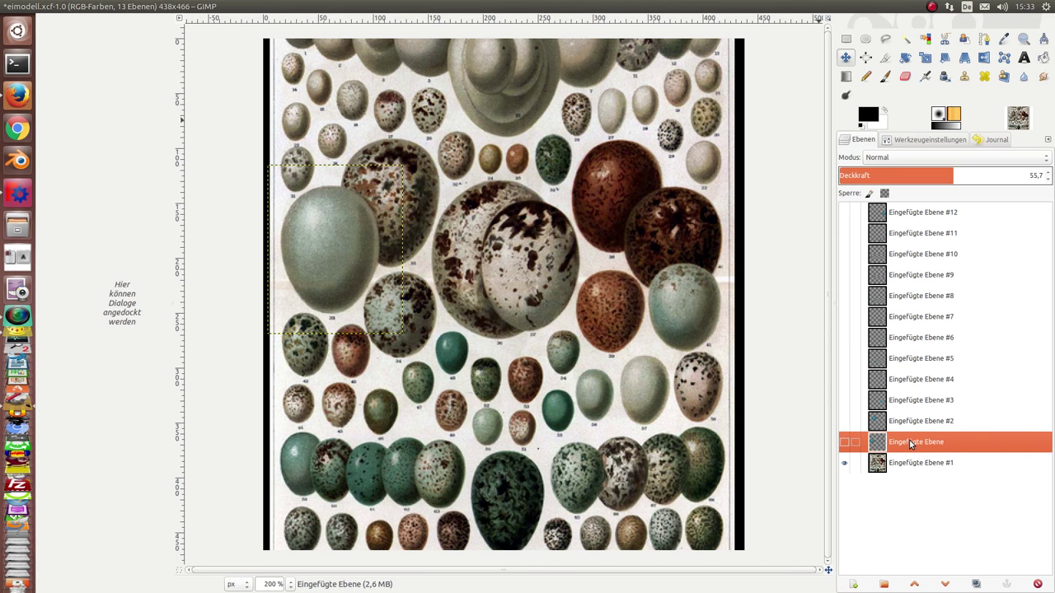
left_click(920, 422)
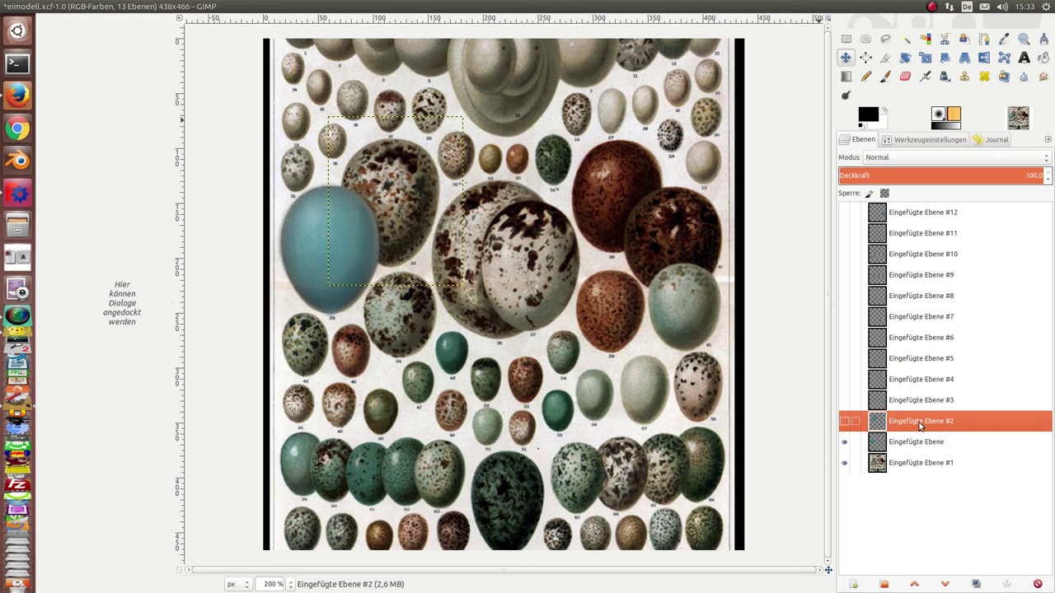
left_click(921, 401)
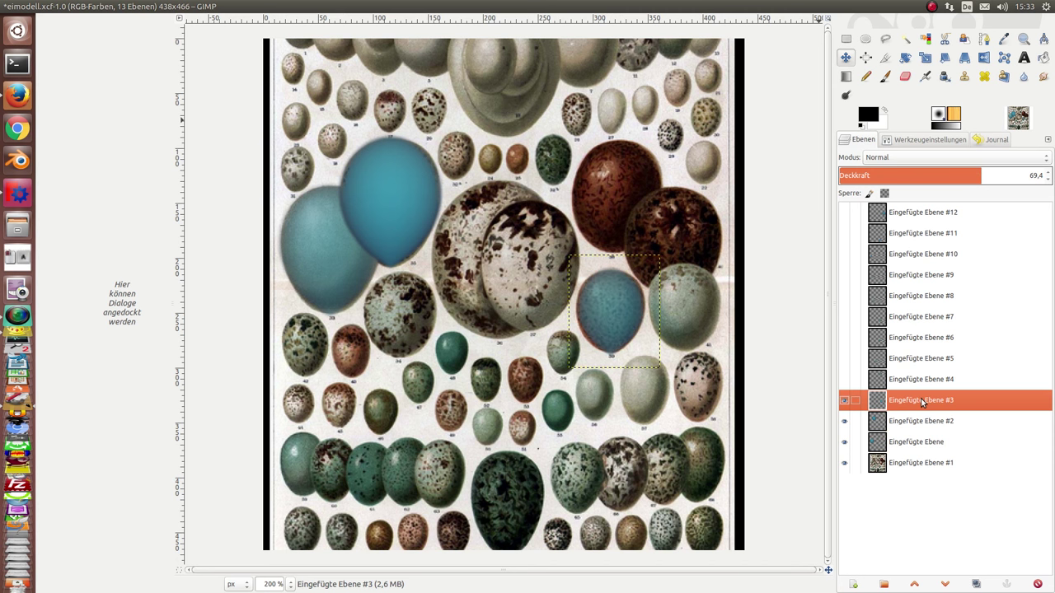
left_click(923, 381)
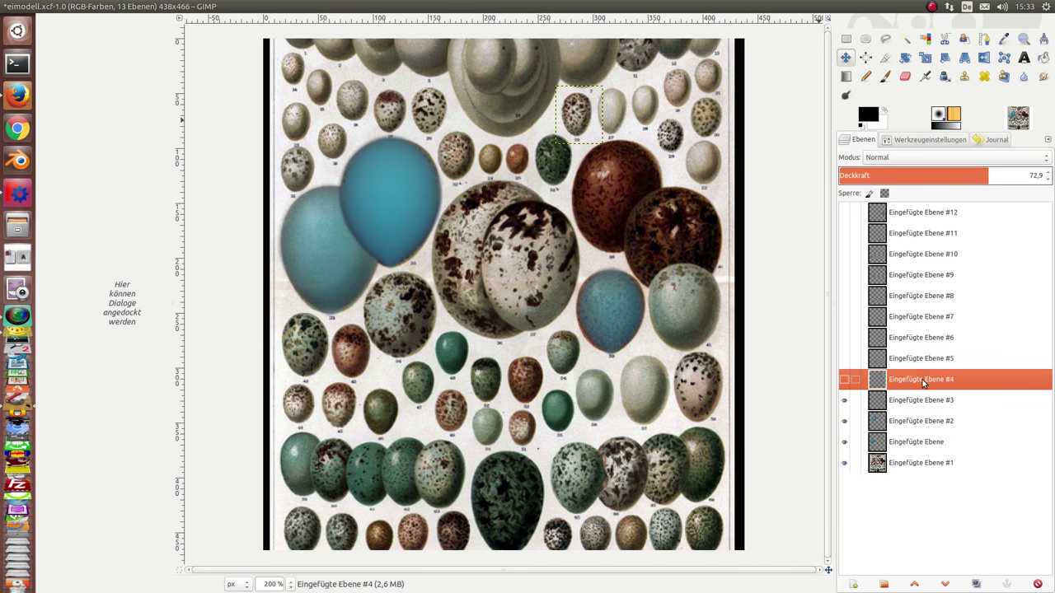
left_click(924, 360)
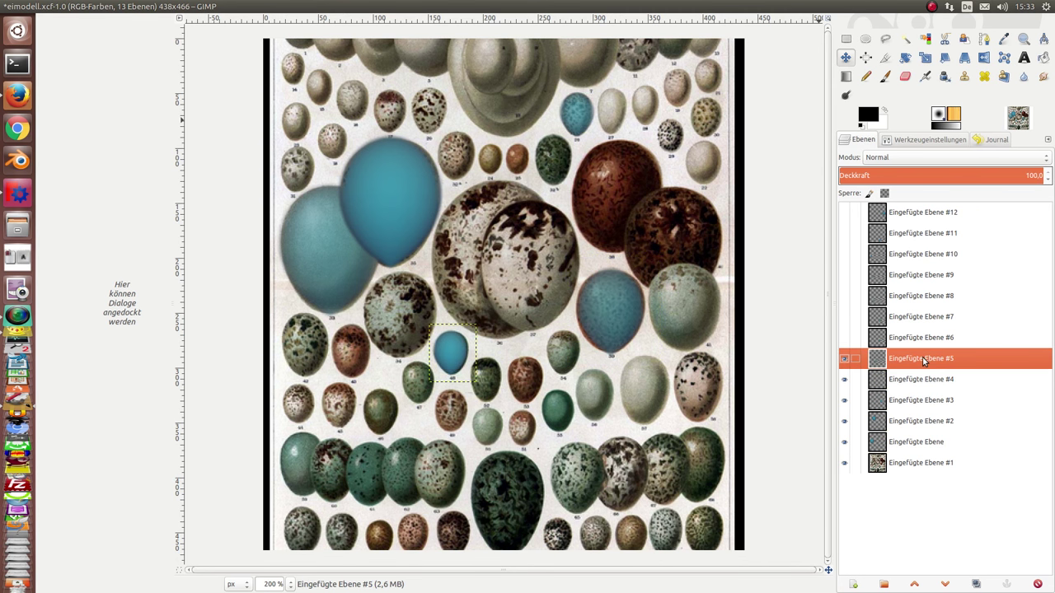
left_click(923, 339)
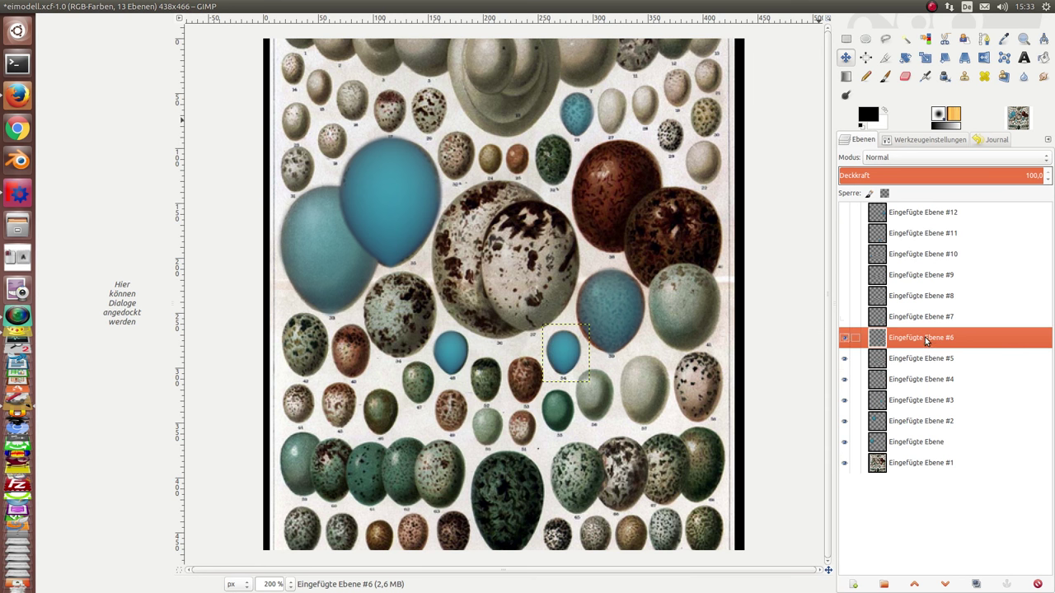
left_click(926, 319)
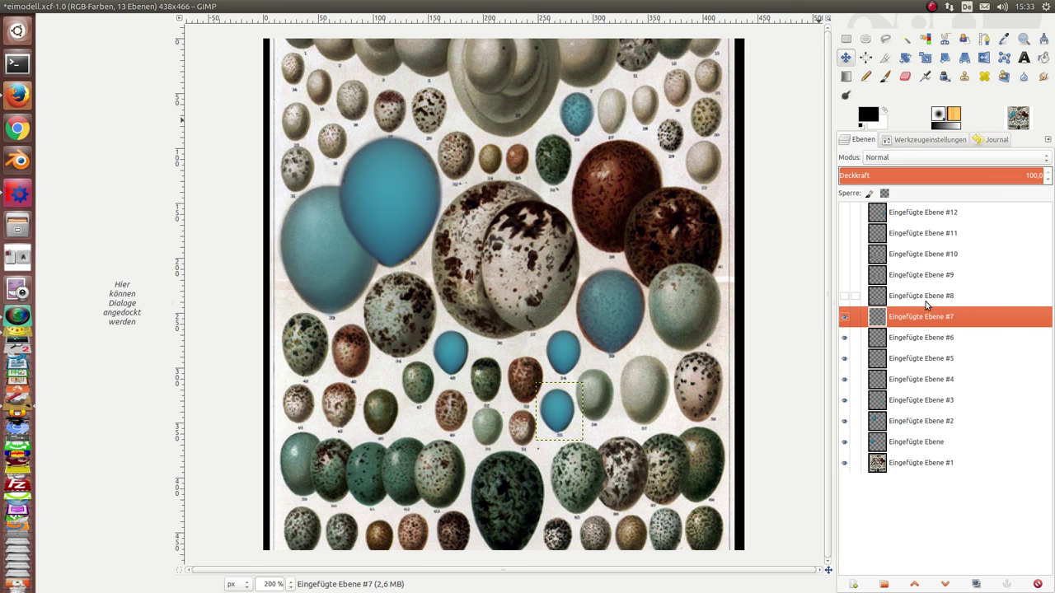
Show the overlays on layers #8 through #12 and bring the curvature plots back up
left_click(922, 298)
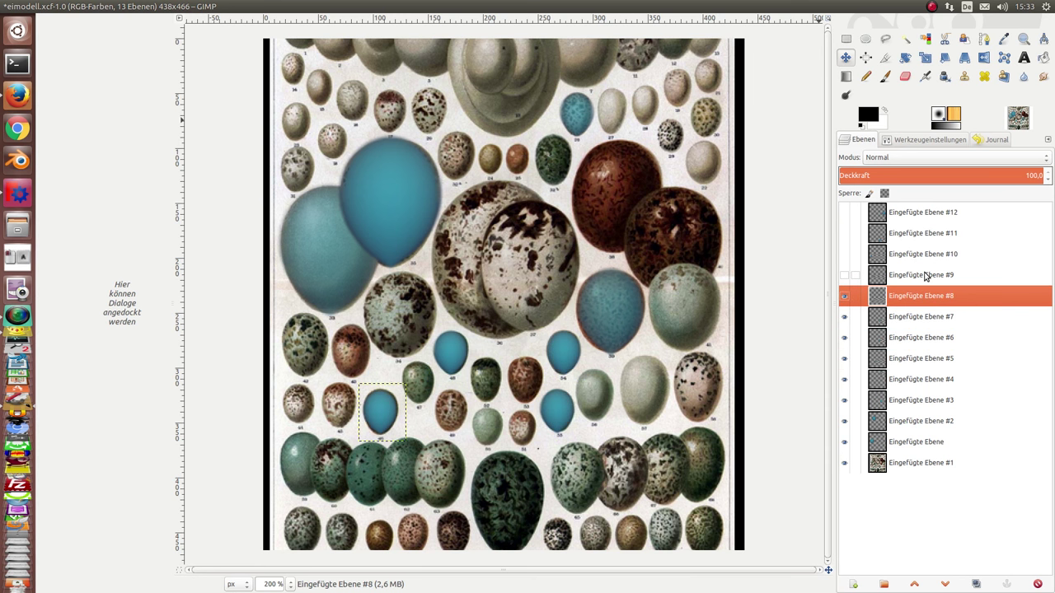
left_click(925, 276)
left_click(926, 256)
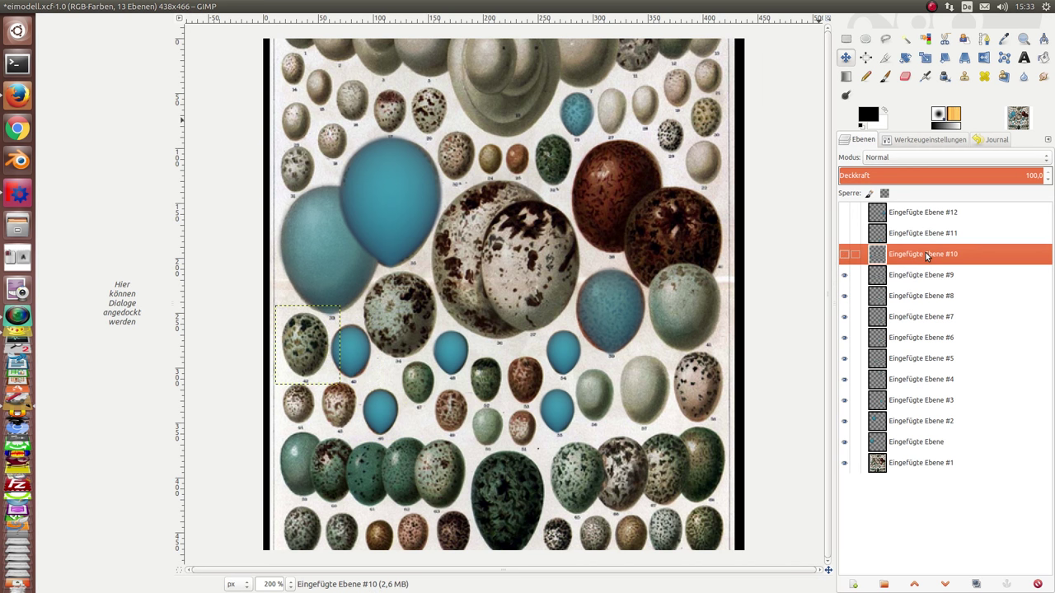
left_click(928, 235)
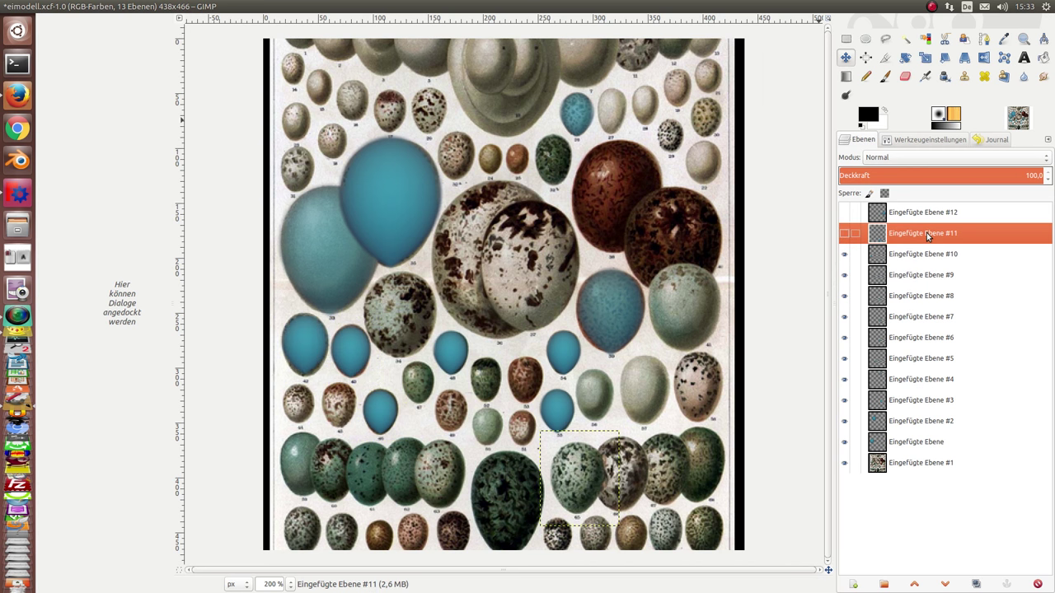
left_click(926, 213)
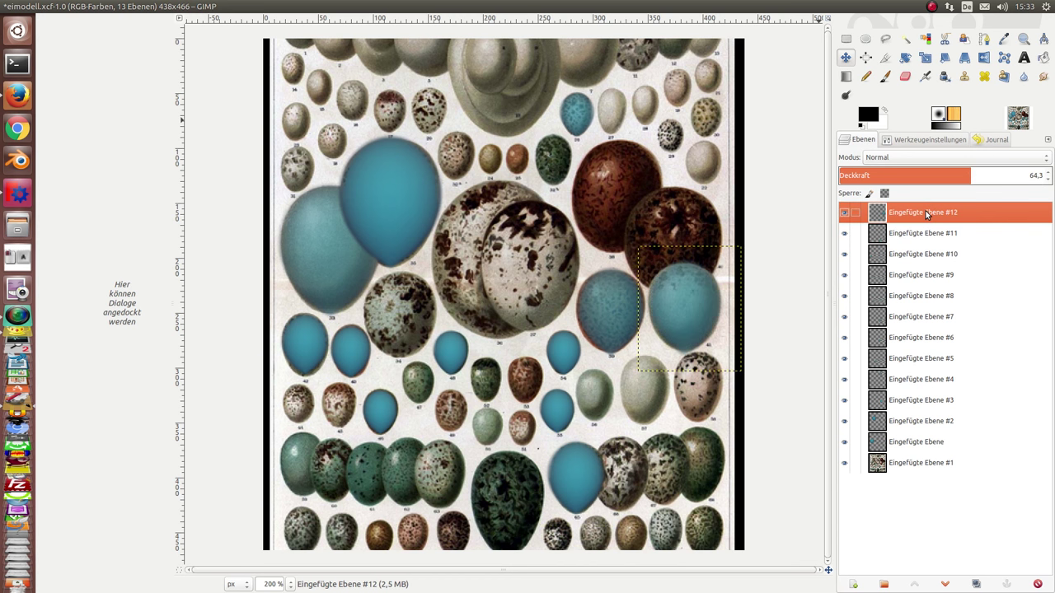
left_click(844, 213)
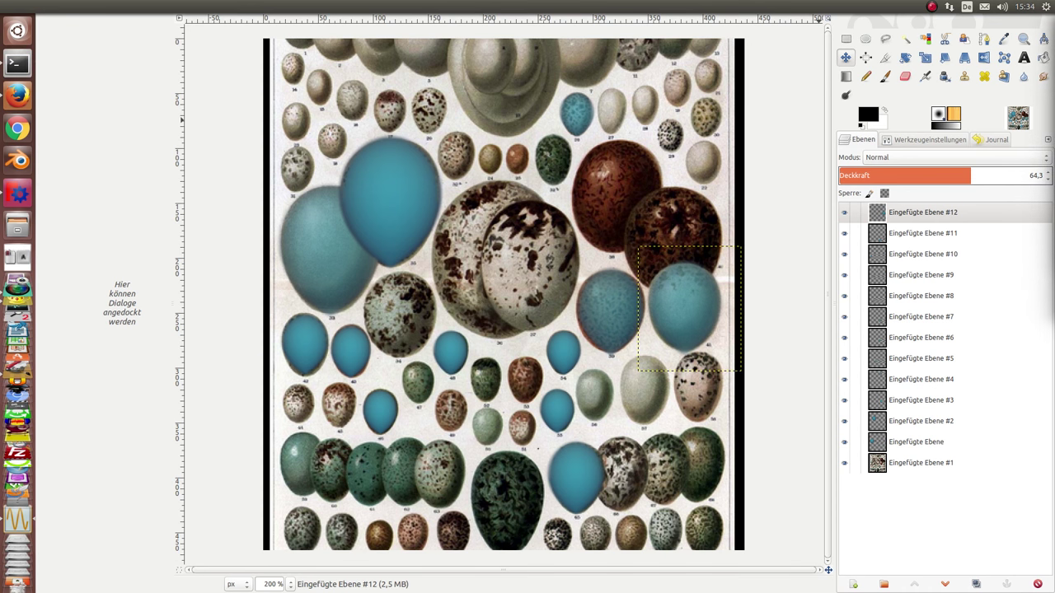
left_click_drag(895, 134, 479, 8)
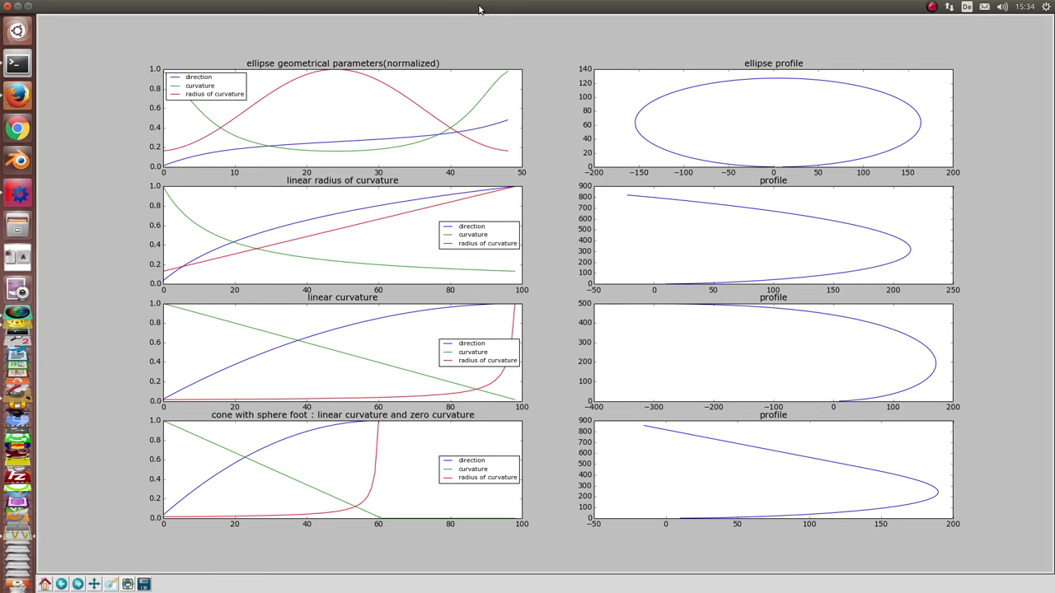